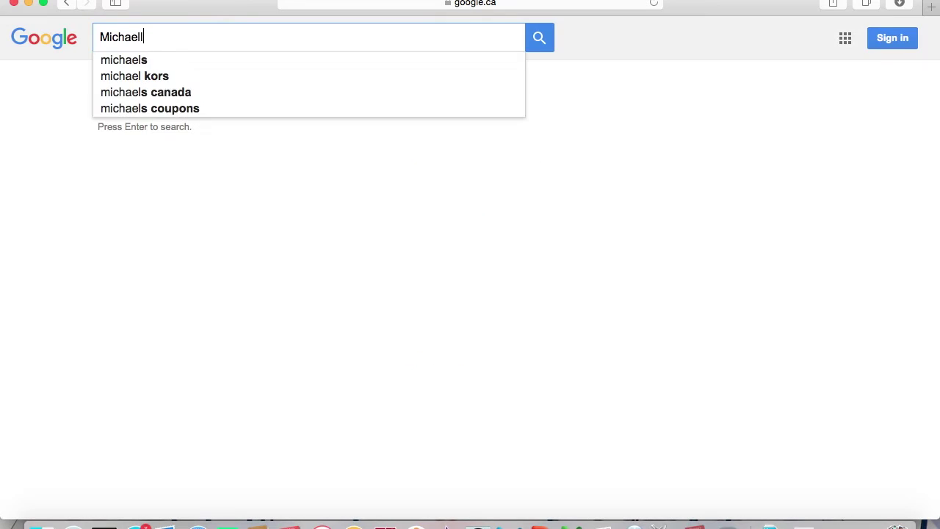
Search Google for 'Michaelle Jean Centre for Global and Community Engagement'.
{"action": "type", "text": "Cent"}
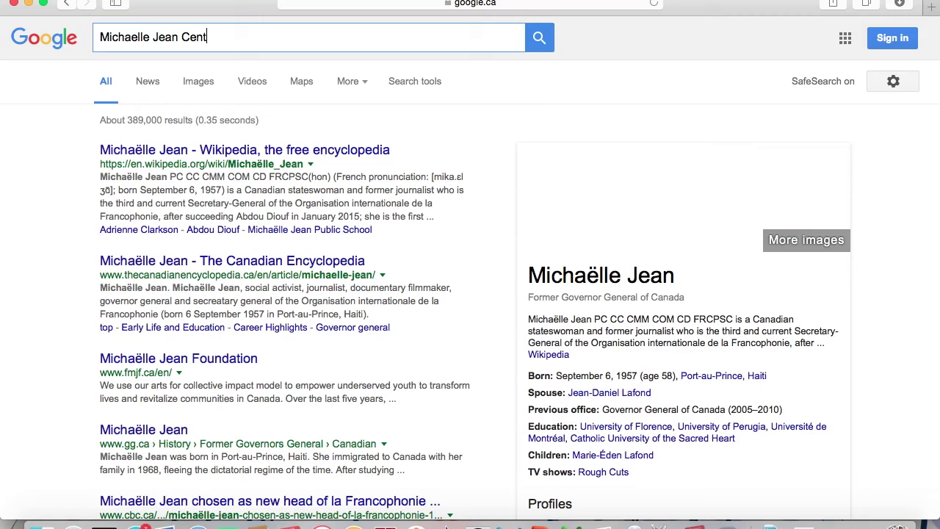
{"action": "type", "text": "re for Global and Commu"}
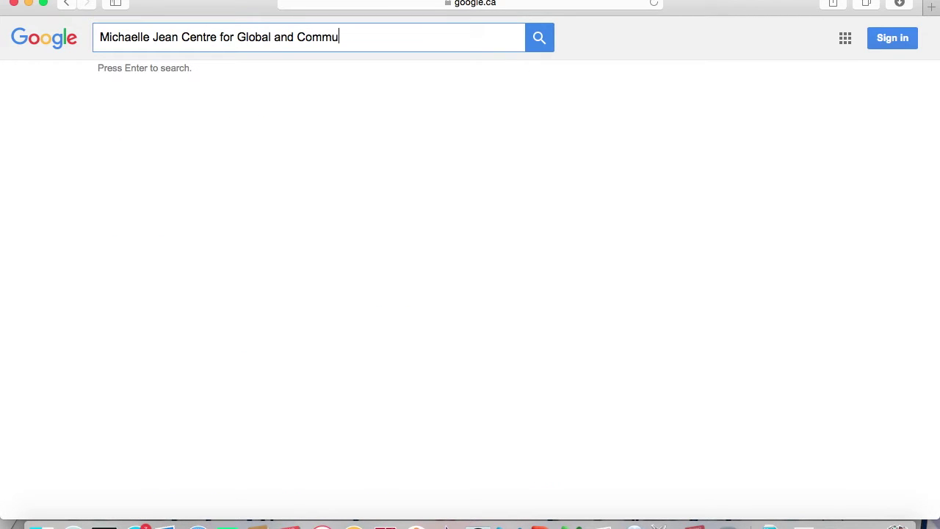
{"action": "type", "text": "nity Engagement"}
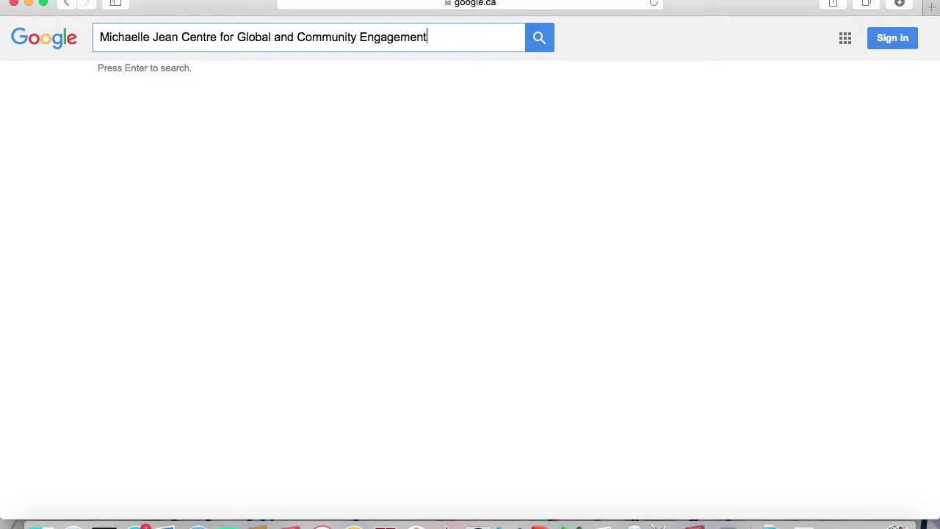
{"action": "key", "text": "Return"}
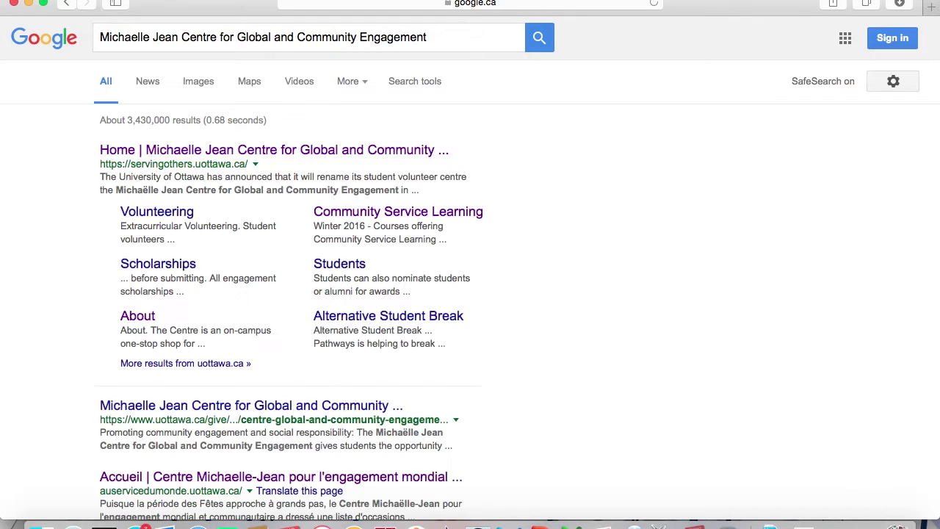
Open the Centre's uOttawa home page from the results and browse its Community Partners page.
{"action": "left_click", "coordinate": [321, 156]}
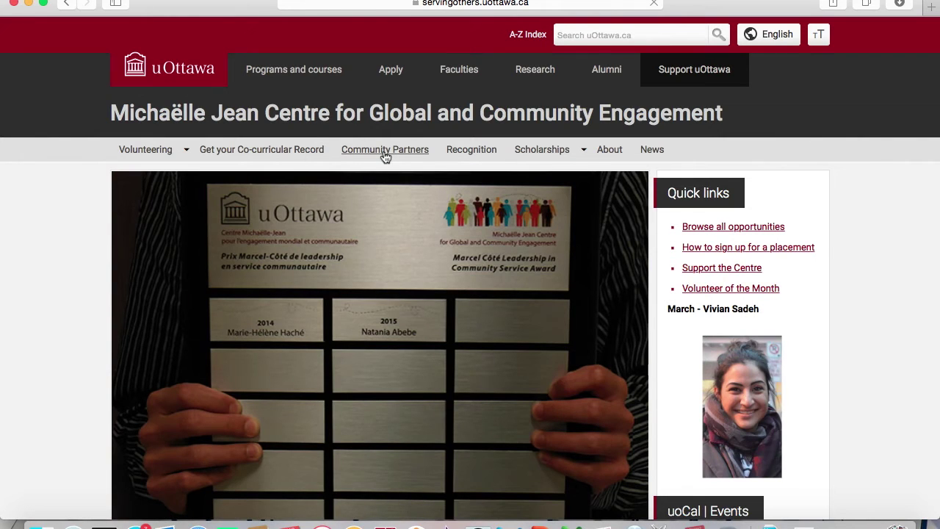
{"action": "left_click", "coordinate": [385, 152]}
{"action": "scroll", "coordinate": [390, 345], "scroll_direction": "down", "scroll_amount": 8}
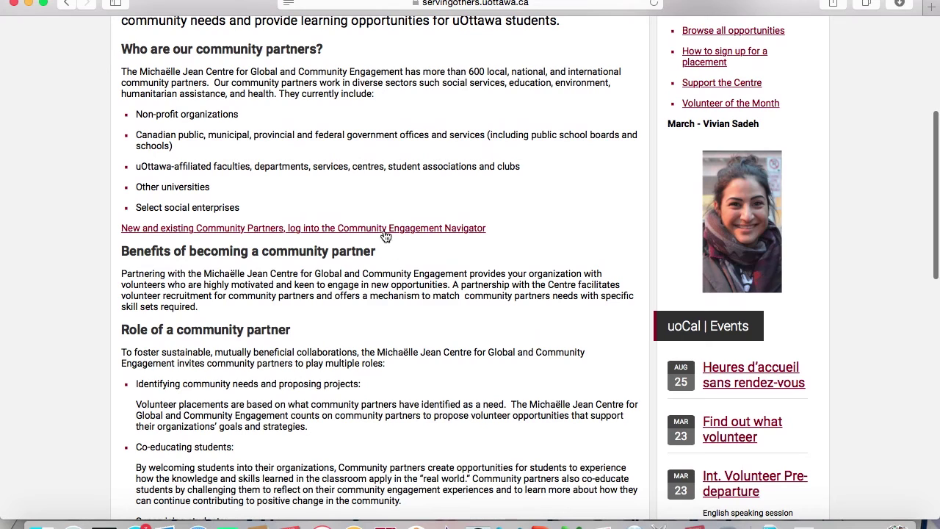
Request a new Navigator password for the community partner account using its email and verification code.
{"action": "left_click", "coordinate": [384, 230]}
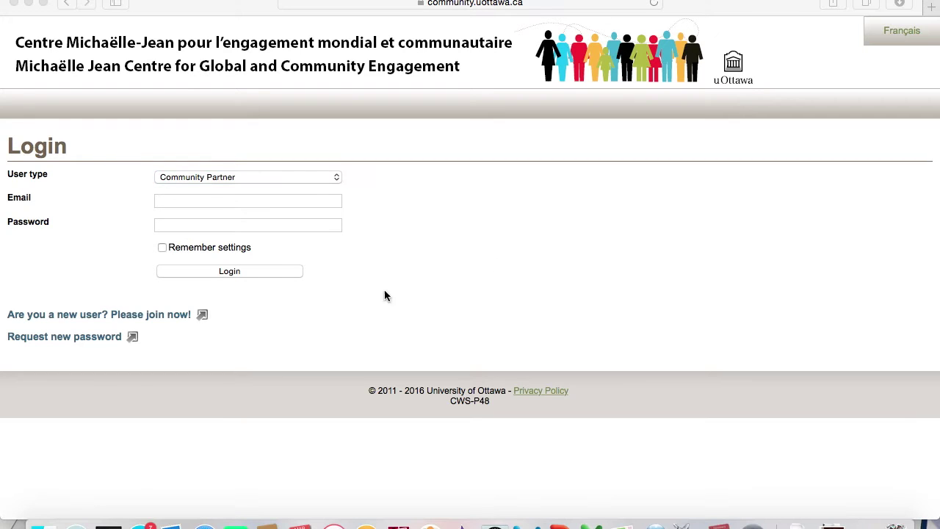
{"action": "left_click", "coordinate": [105, 343]}
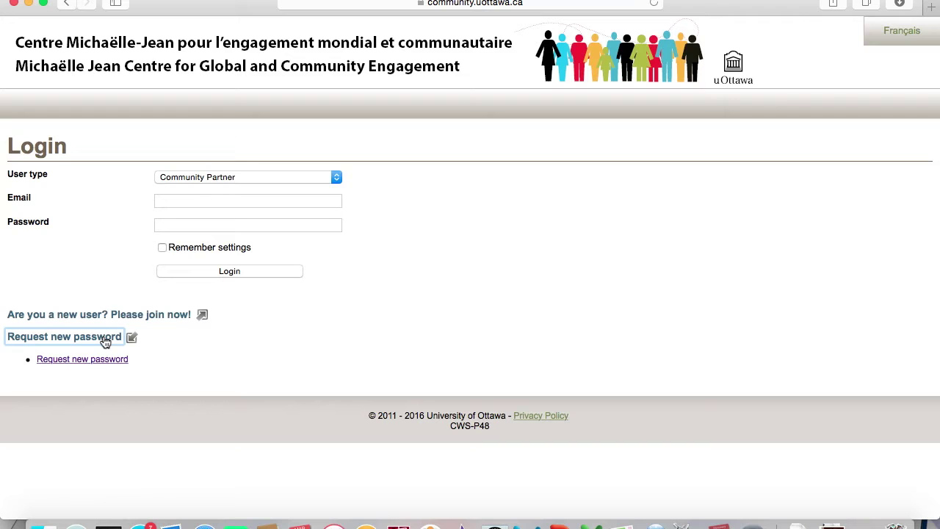
{"action": "left_click", "coordinate": [126, 360]}
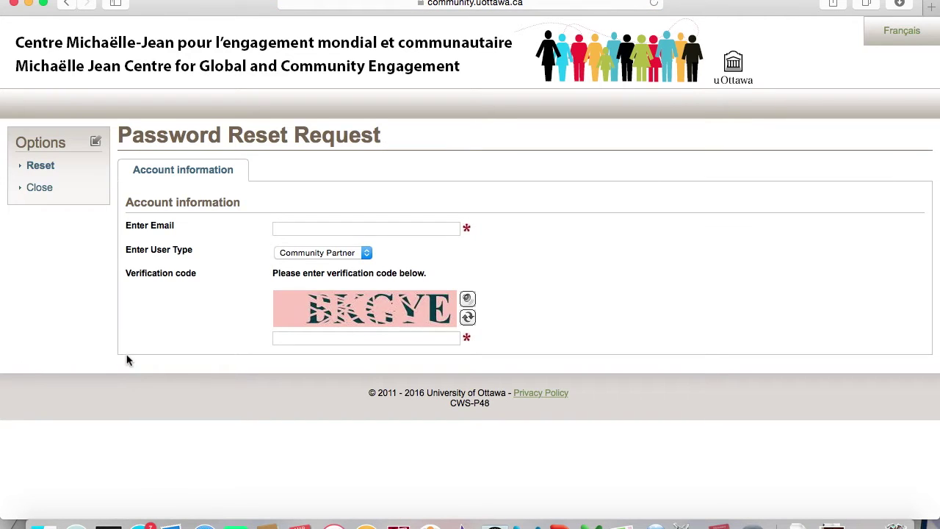
{"action": "left_click", "coordinate": [295, 230]}
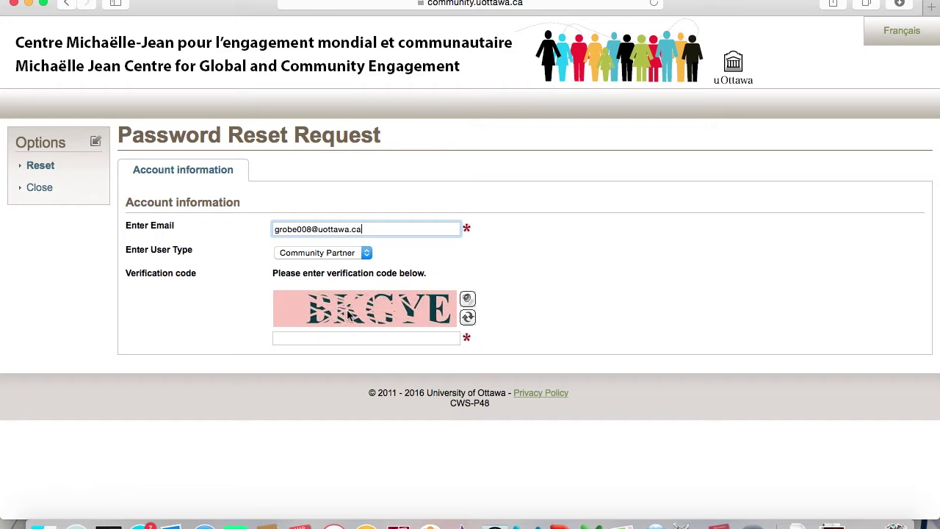
{"action": "left_click", "coordinate": [359, 341]}
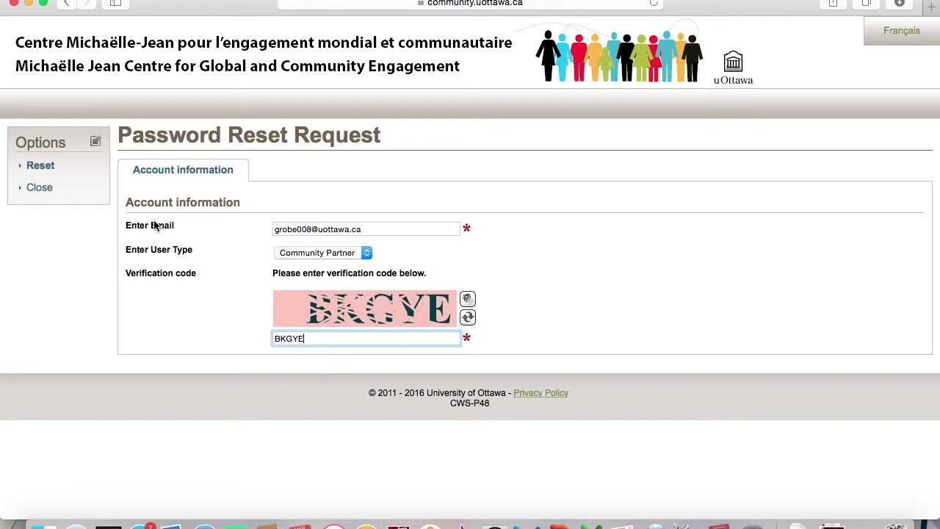
{"action": "left_click", "coordinate": [55, 174]}
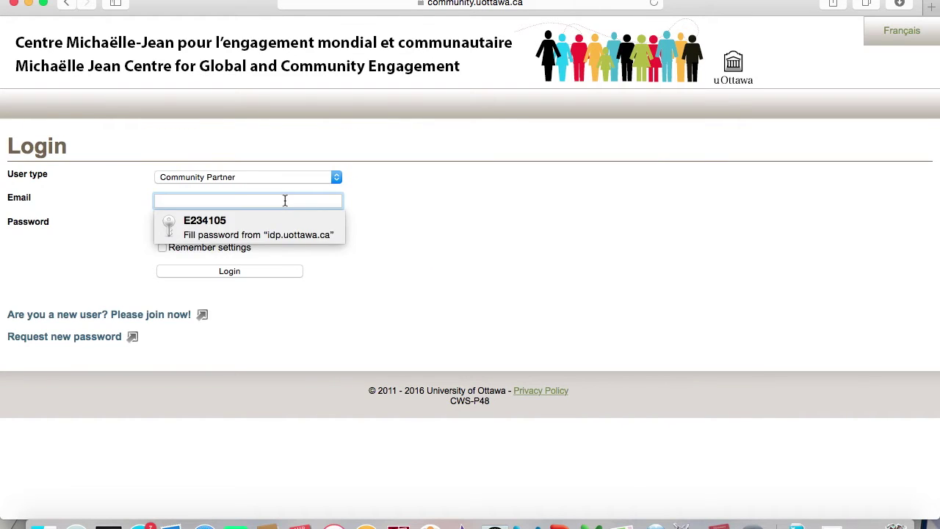
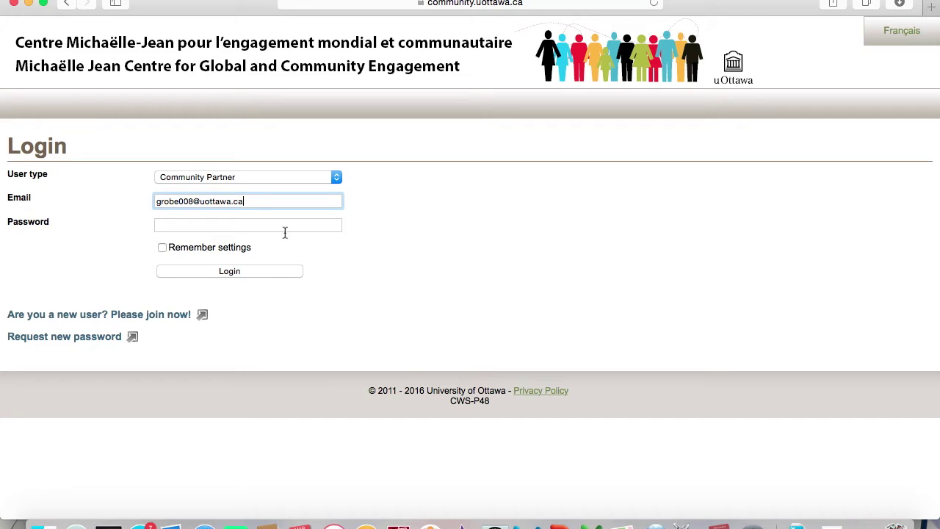
Log in to the Navigator with the partner account's email and password.
{"action": "left_click", "coordinate": [285, 230]}
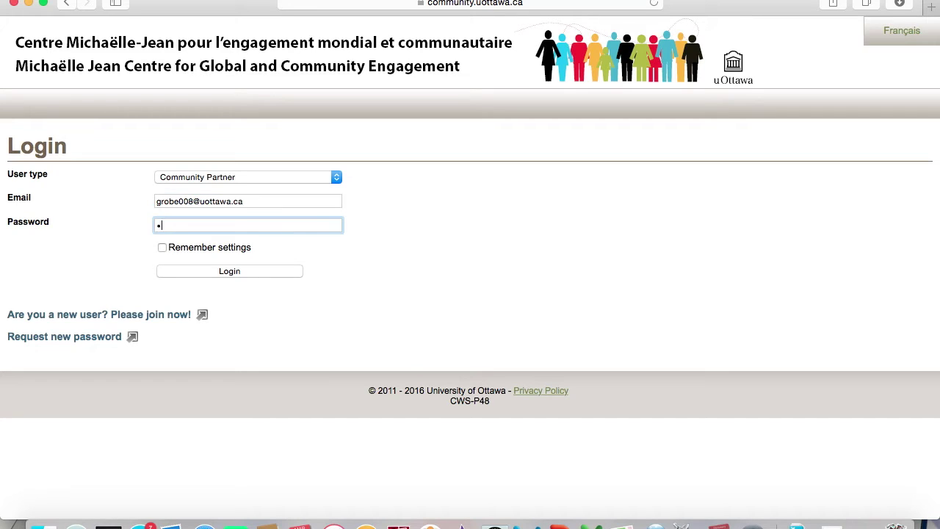
{"action": "left_click", "coordinate": [279, 271]}
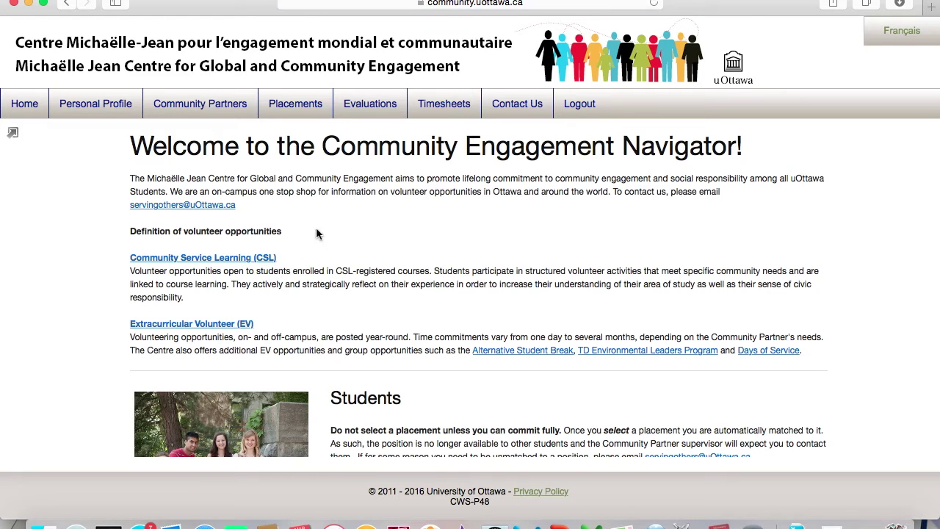
Search timesheets for the 2016, Summer session.
{"action": "mouse_move", "coordinate": [444, 110]}
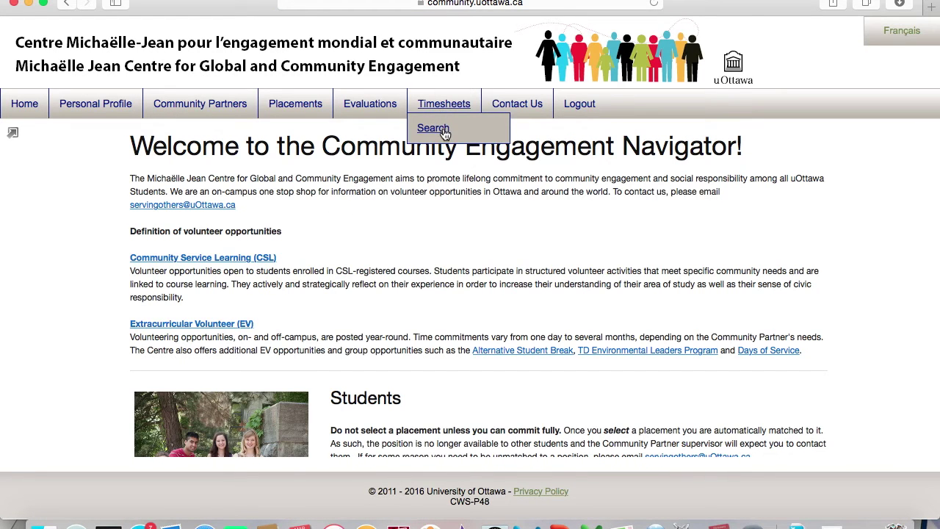
{"action": "left_click", "coordinate": [441, 128]}
{"action": "scroll", "coordinate": [506, 292], "scroll_direction": "down", "scroll_amount": 3}
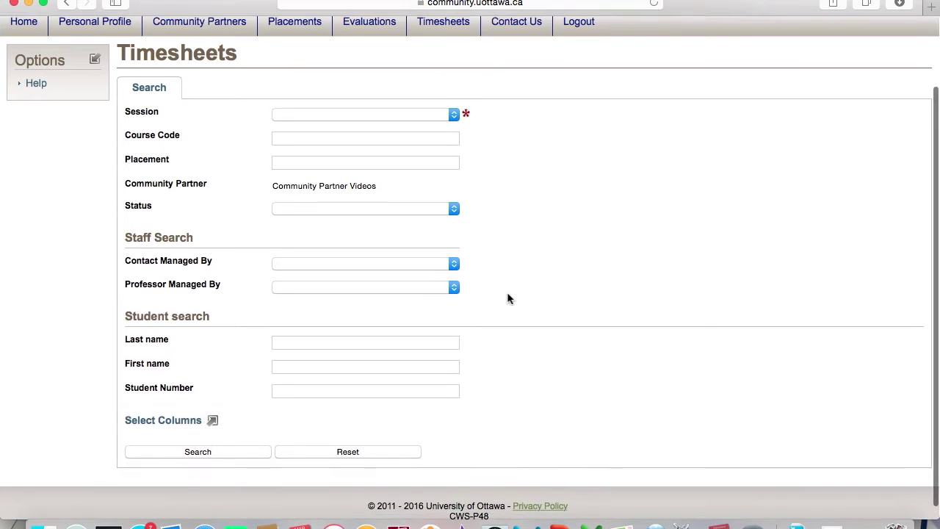
{"action": "left_click", "coordinate": [454, 100]}
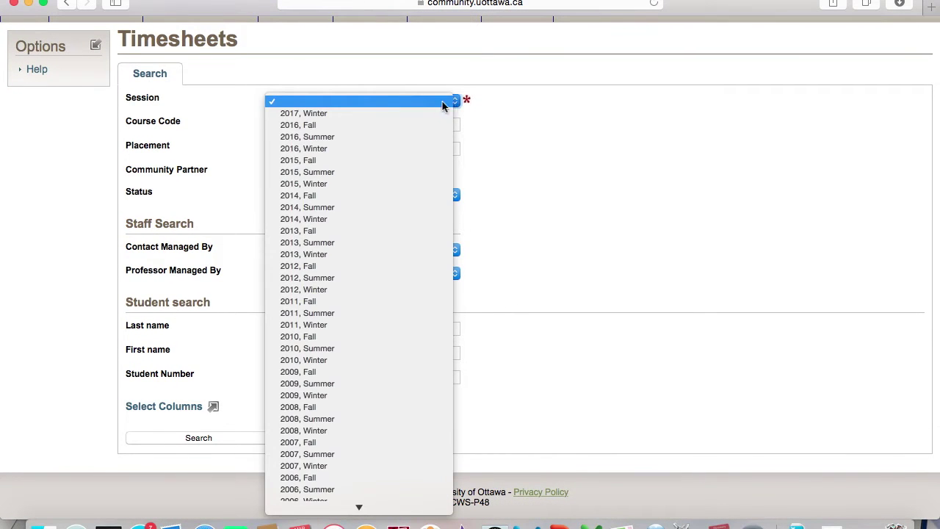
{"action": "left_click", "coordinate": [413, 138]}
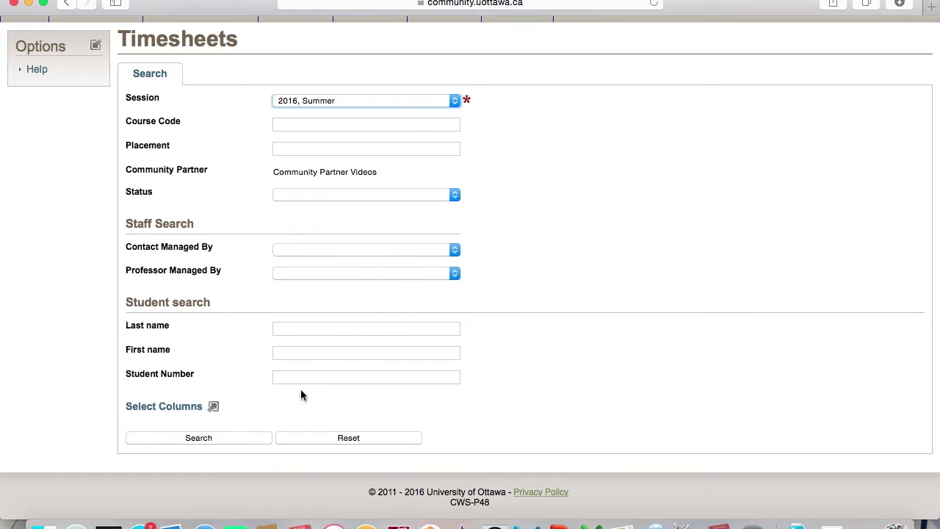
{"action": "left_click", "coordinate": [258, 437]}
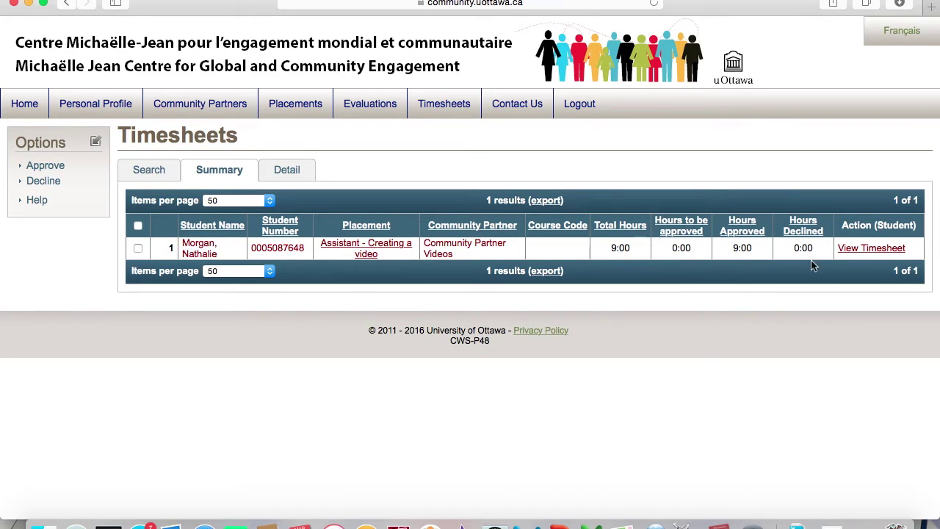
Approve the student's three March 2016 timesheet entries (Mar-01, Mar-08, Mar-18).
{"action": "left_click", "coordinate": [856, 250]}
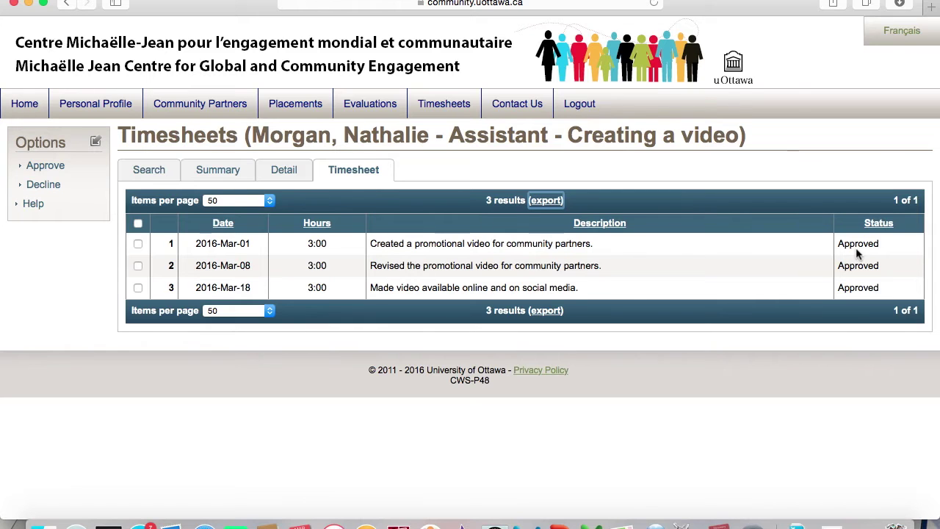
{"action": "left_click", "coordinate": [138, 247]}
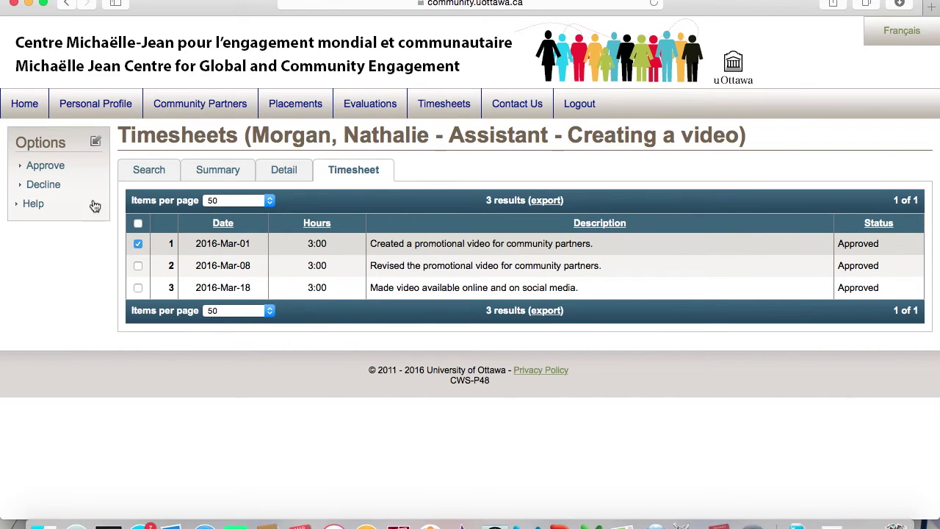
{"action": "left_click", "coordinate": [138, 267]}
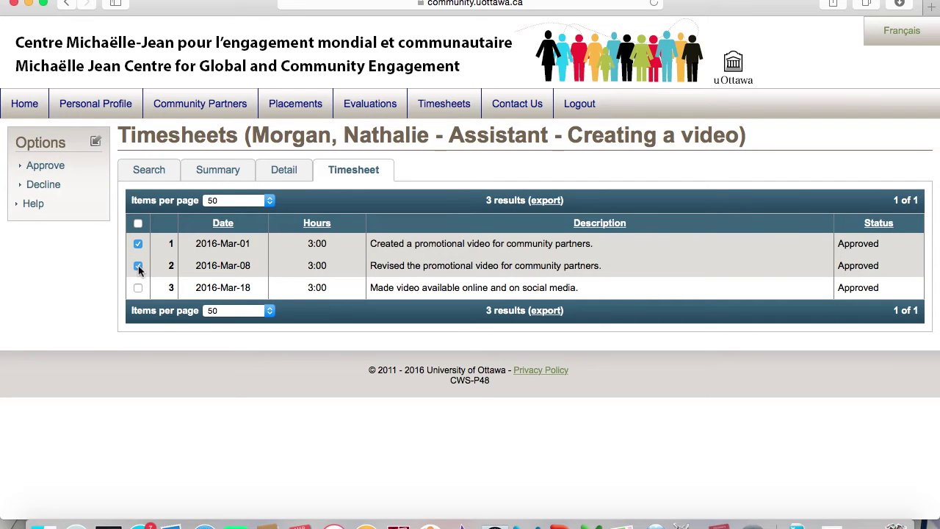
{"action": "left_click", "coordinate": [138, 289]}
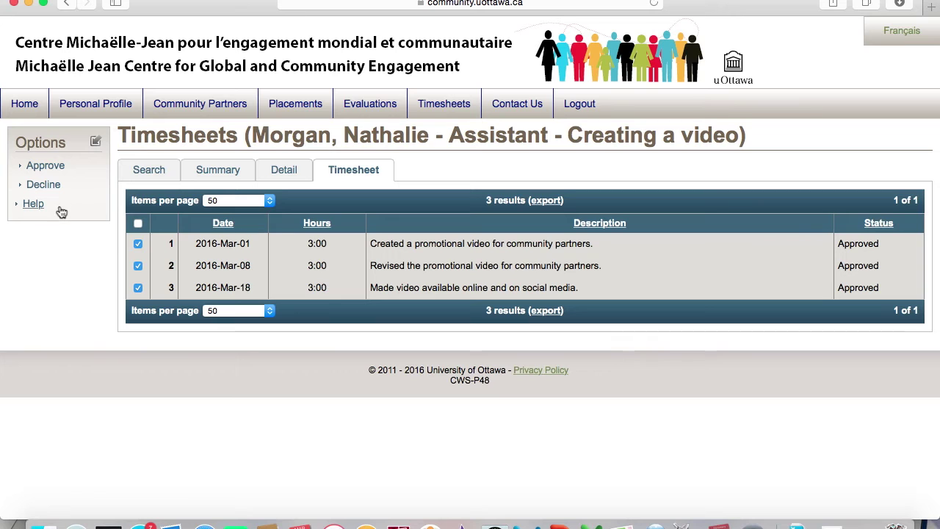
{"action": "left_click", "coordinate": [65, 170]}
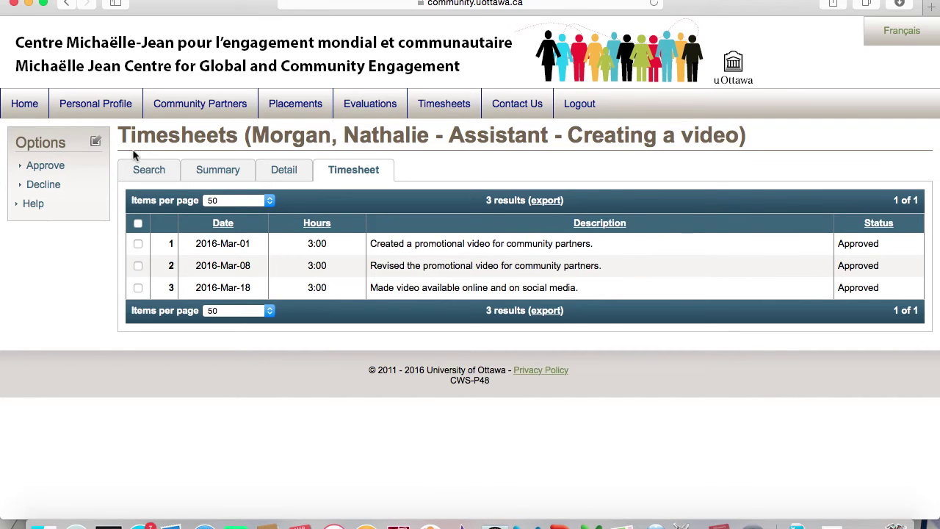
Search evaluations for the 2016, Summer term.
{"action": "mouse_move", "coordinate": [387, 113]}
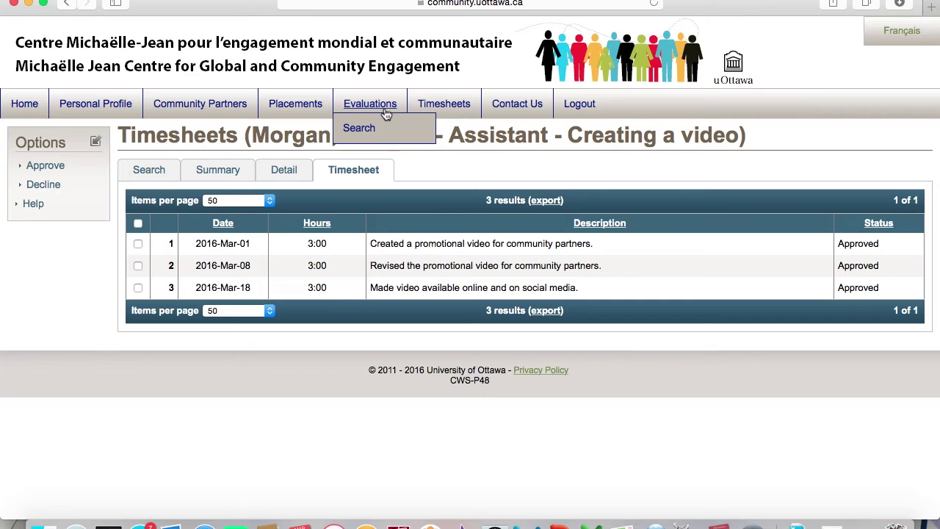
{"action": "left_click", "coordinate": [371, 127]}
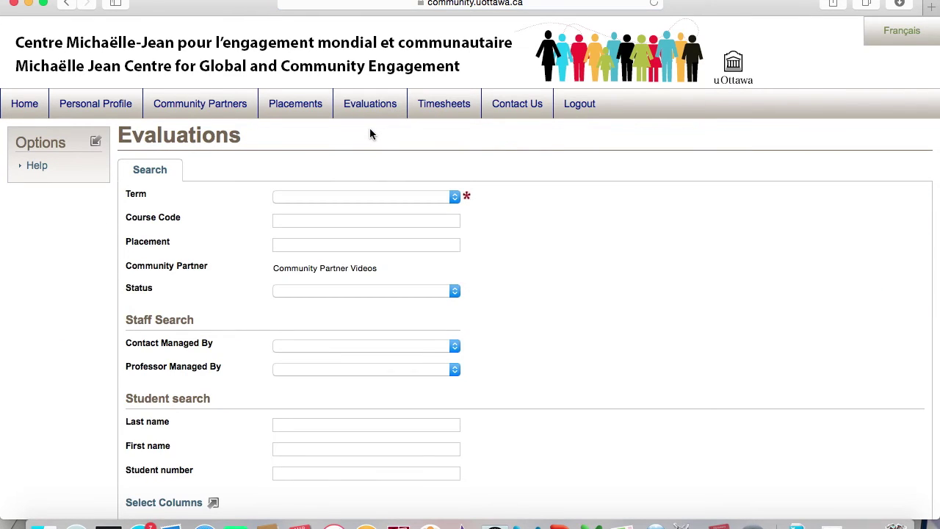
{"action": "scroll", "coordinate": [510, 272], "scroll_direction": "down", "scroll_amount": 3}
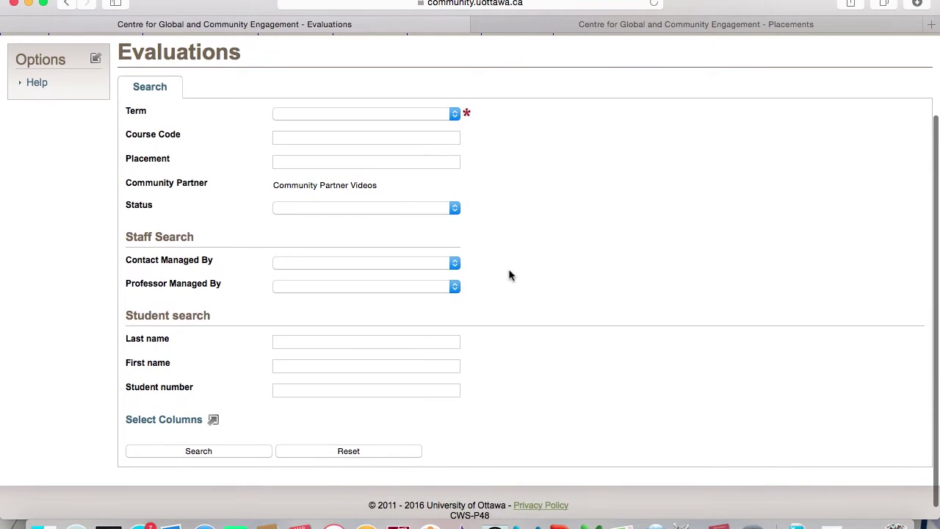
{"action": "left_click", "coordinate": [453, 121]}
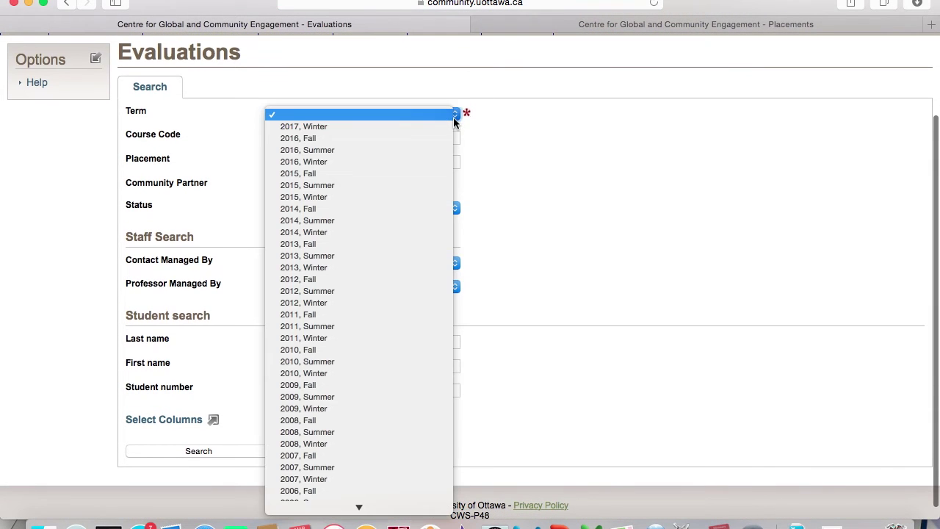
{"action": "left_click", "coordinate": [412, 149]}
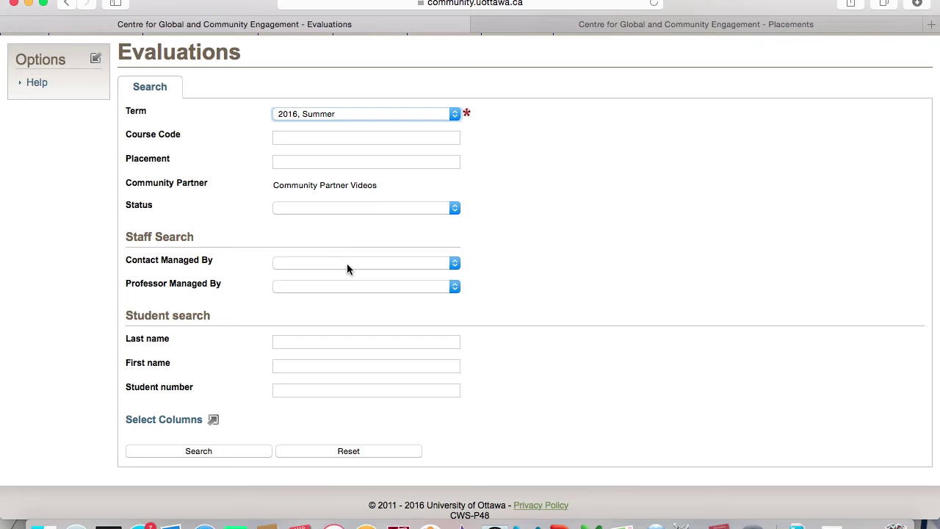
{"action": "left_click", "coordinate": [236, 450]}
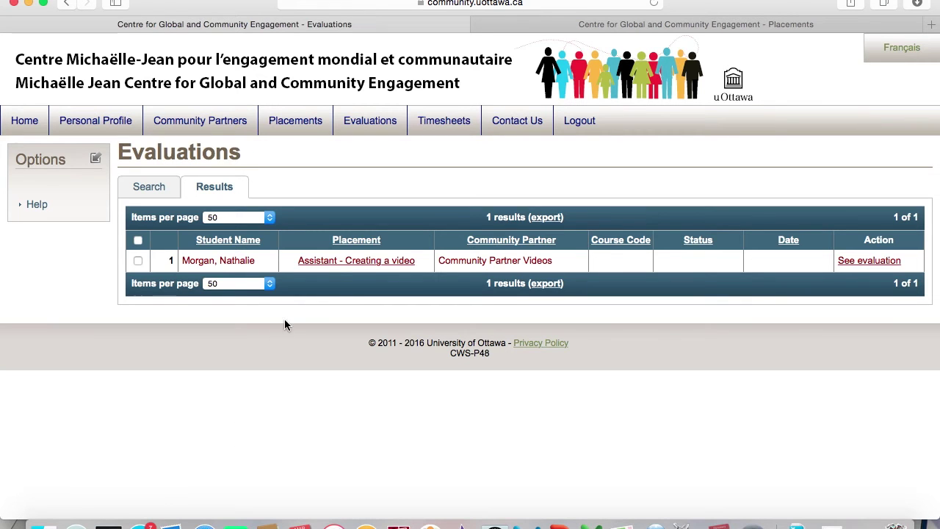
Review Placement 44 'Assistant - Creating a video' details, then return to the evaluation results.
{"action": "left_click", "coordinate": [345, 264]}
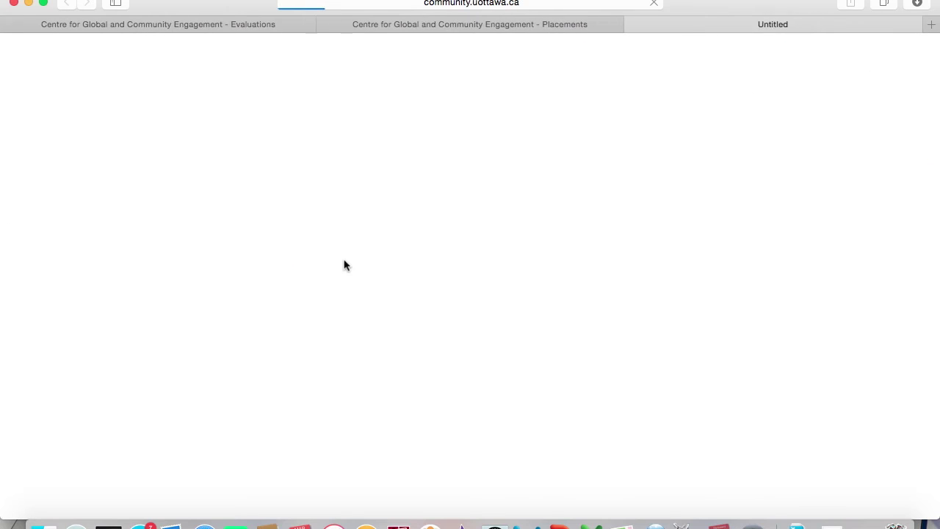
{"action": "scroll", "coordinate": [517, 307], "scroll_direction": "down", "scroll_amount": 5}
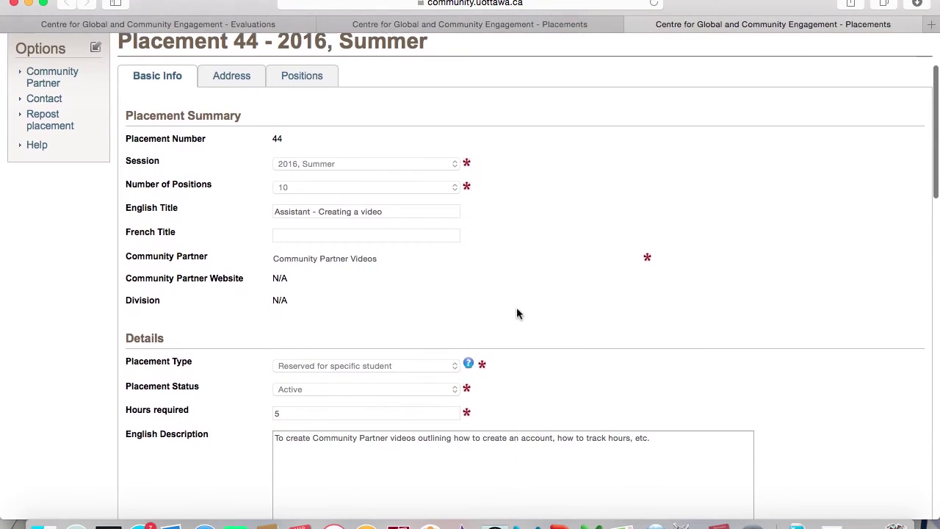
{"action": "scroll", "coordinate": [517, 307], "scroll_direction": "down", "scroll_amount": 3}
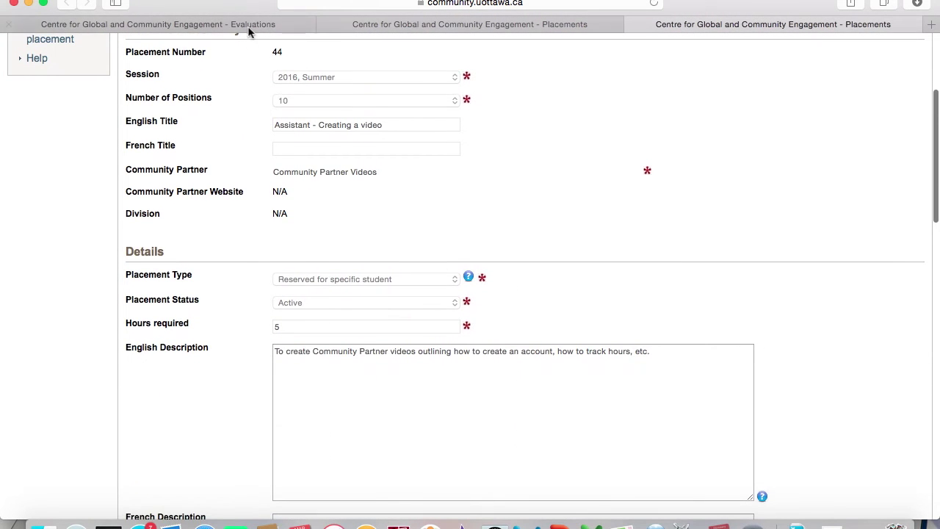
{"action": "left_click", "coordinate": [247, 27]}
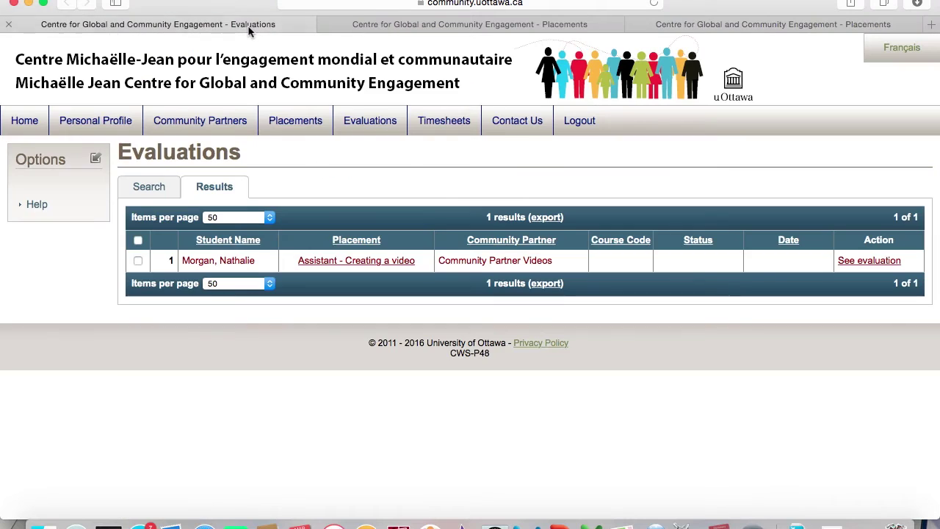
Select the student's row and open their 2016, Summer evaluation form.
{"action": "left_click", "coordinate": [138, 261]}
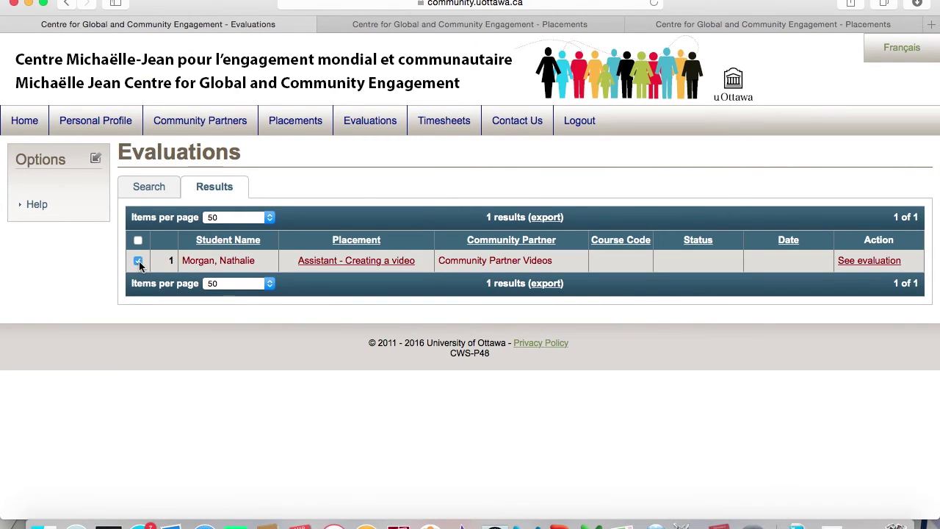
{"action": "left_click", "coordinate": [874, 265]}
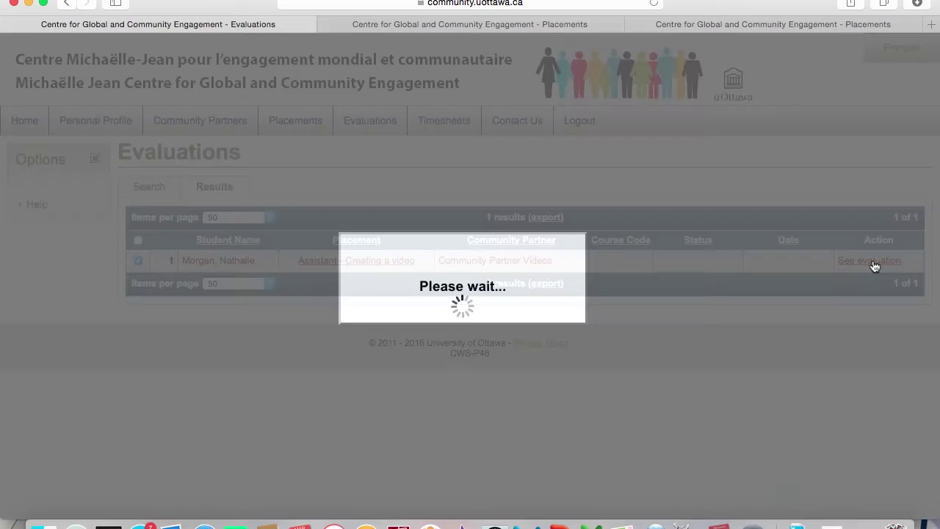
{"action": "scroll", "coordinate": [808, 349], "scroll_direction": "down", "scroll_amount": 3}
{"action": "scroll", "coordinate": [808, 350], "scroll_direction": "down", "scroll_amount": 2}
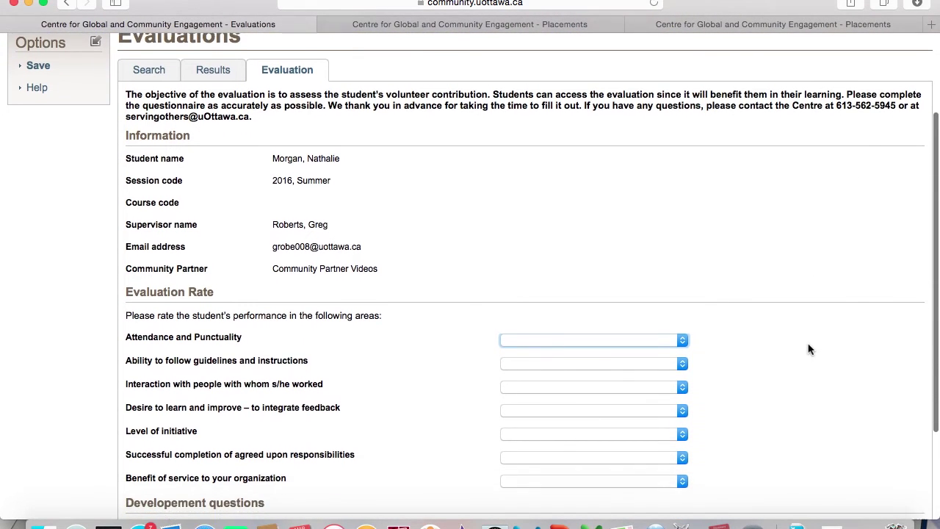
{"action": "scroll", "coordinate": [808, 350], "scroll_direction": "down", "scroll_amount": 3}
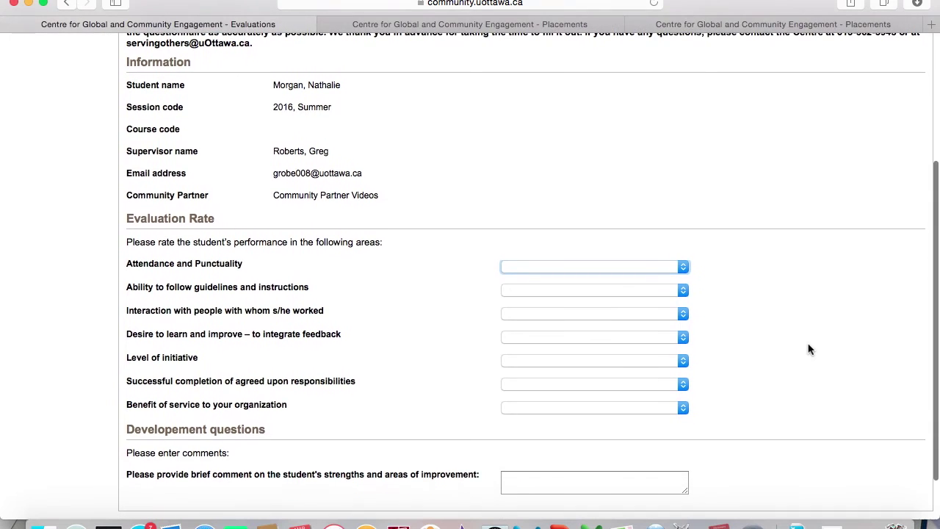
Rate Attendance and Punctuality, Following guidelines, and Interaction with people as Excellent.
{"action": "left_click", "coordinate": [683, 268]}
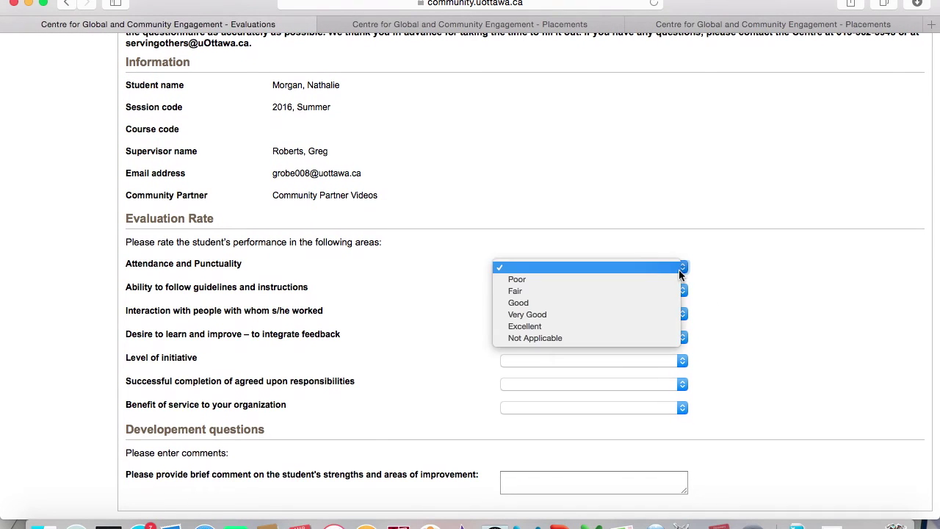
{"action": "left_click", "coordinate": [641, 326]}
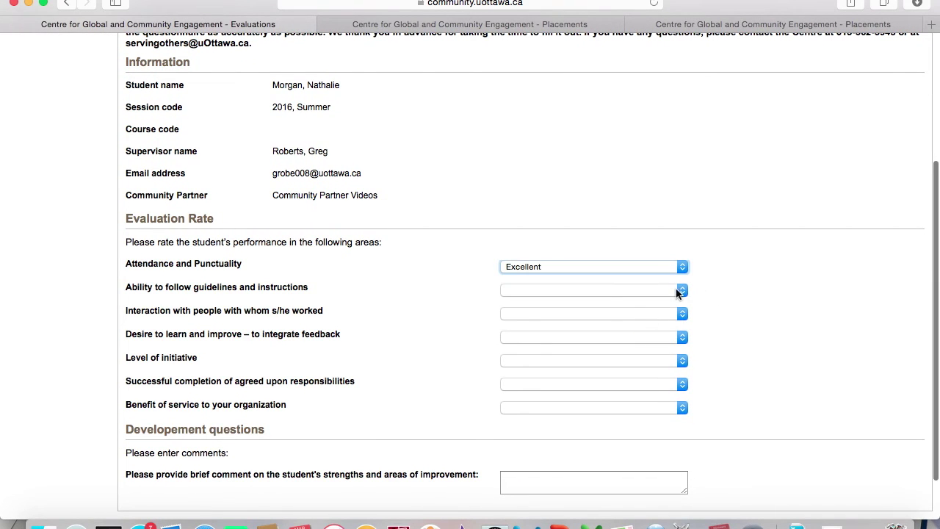
{"action": "left_click", "coordinate": [679, 291]}
{"action": "left_click", "coordinate": [655, 350]}
{"action": "right_click", "coordinate": [683, 314]}
{"action": "left_click", "coordinate": [683, 314]}
{"action": "left_click", "coordinate": [682, 315]}
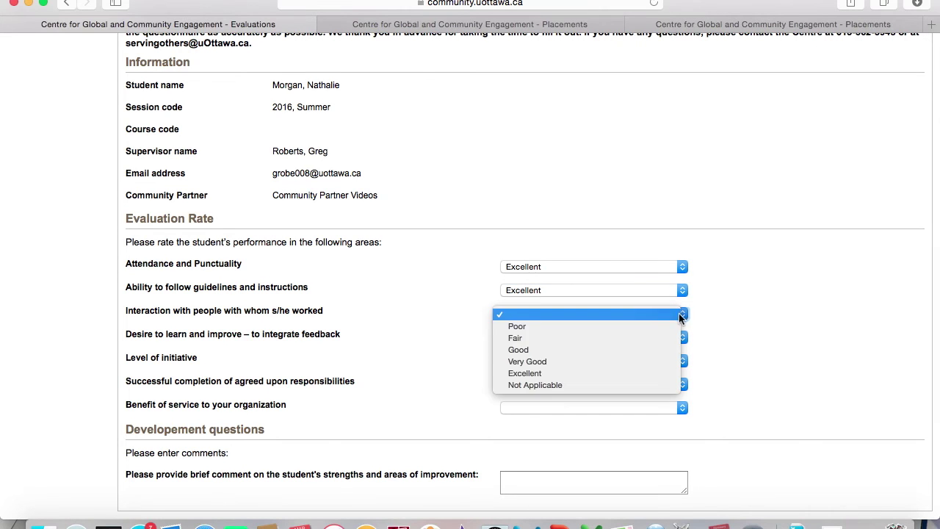
{"action": "left_click", "coordinate": [649, 373]}
Rate Desire to learn, Level of initiative, Successful completion and Benefit of service as Excellent.
{"action": "scroll", "coordinate": [760, 409], "scroll_direction": "down", "scroll_amount": 3}
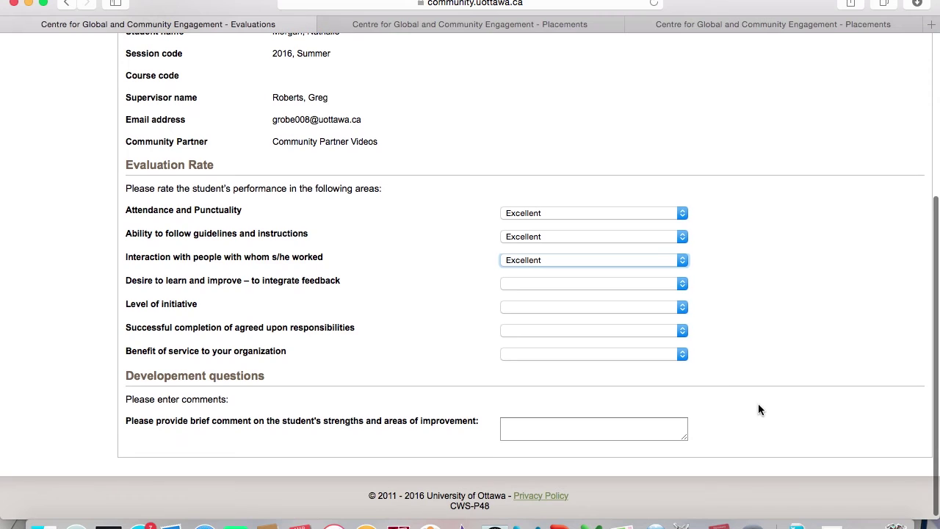
{"action": "left_click", "coordinate": [682, 283]}
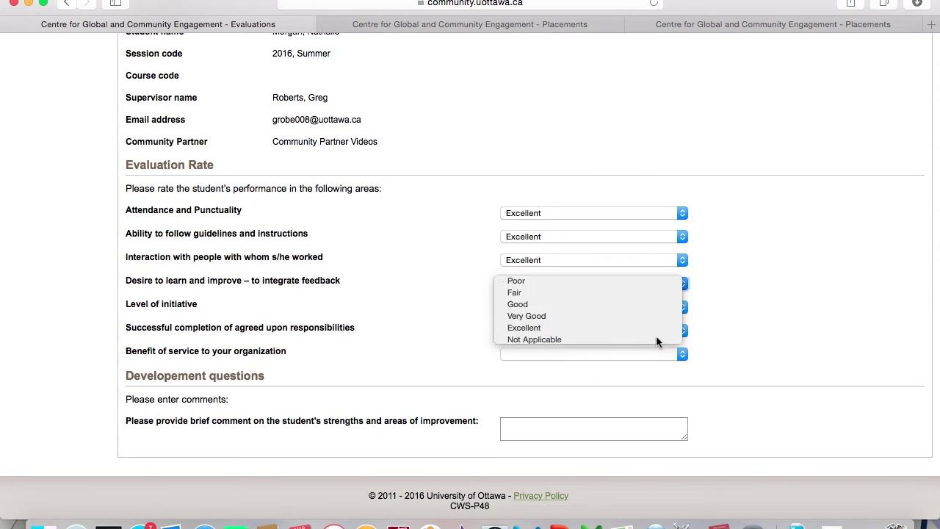
{"action": "left_click", "coordinate": [656, 336]}
{"action": "left_click", "coordinate": [683, 306]}
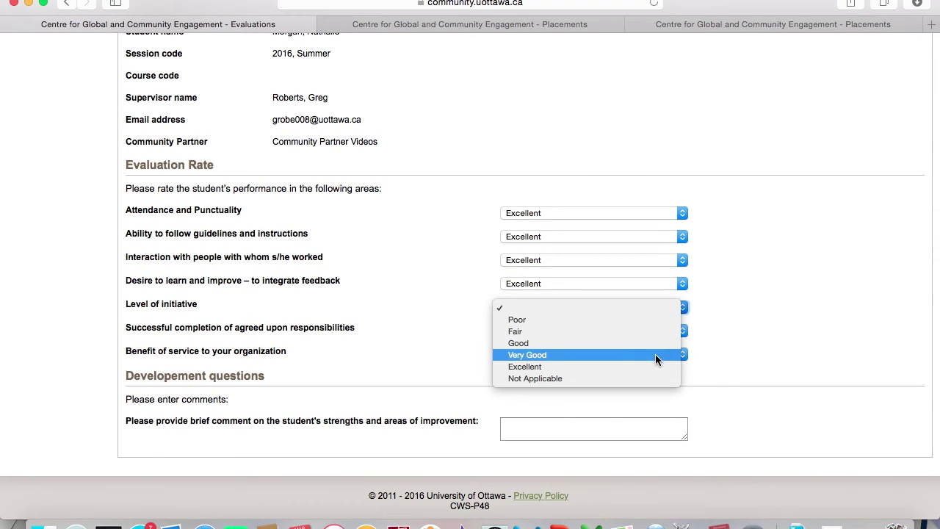
{"action": "left_click", "coordinate": [655, 359]}
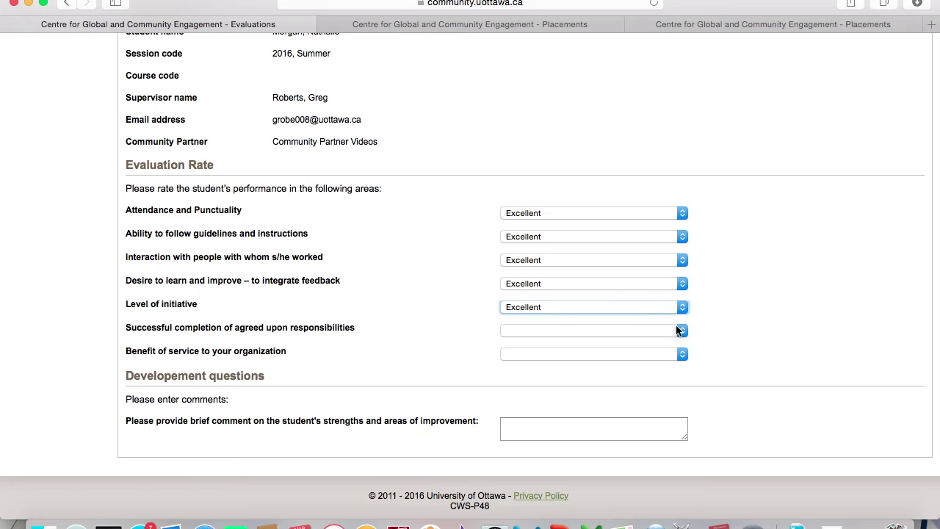
{"action": "left_click", "coordinate": [679, 332]}
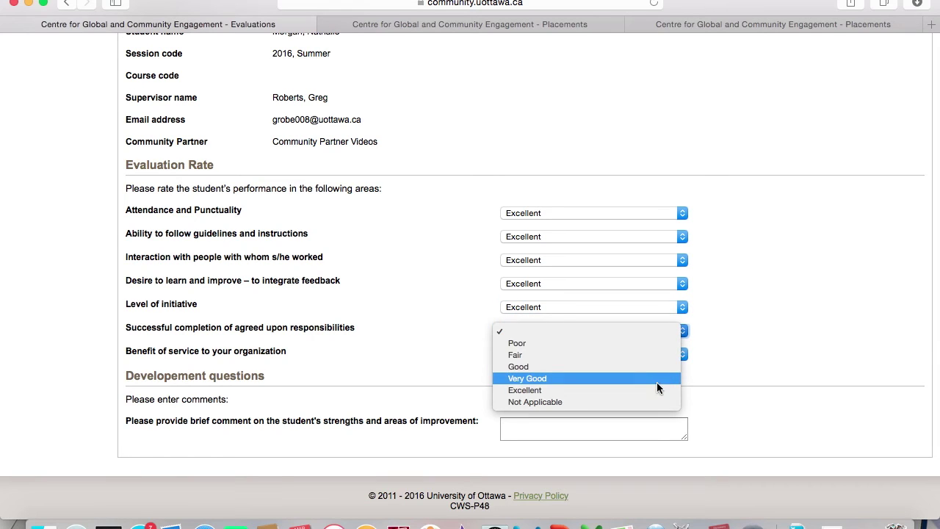
{"action": "left_click", "coordinate": [657, 388]}
{"action": "left_click", "coordinate": [661, 354]}
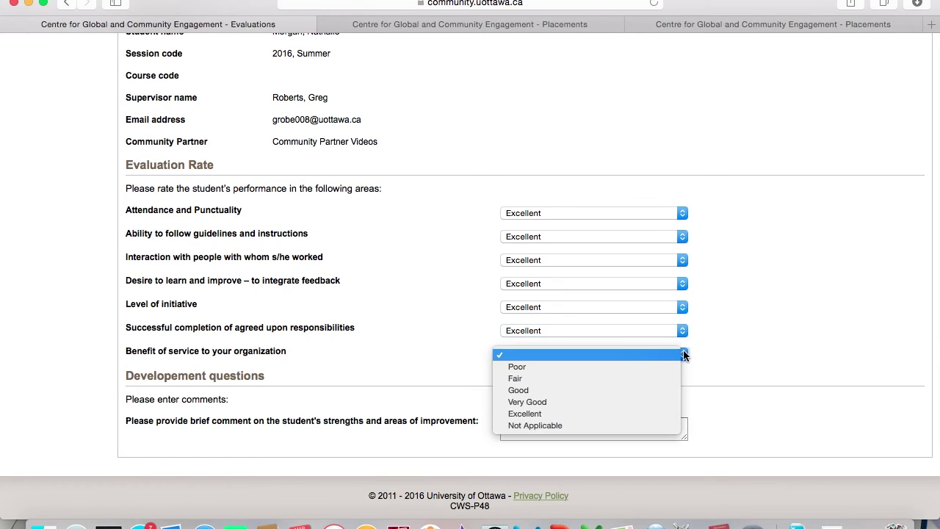
{"action": "left_click", "coordinate": [661, 412]}
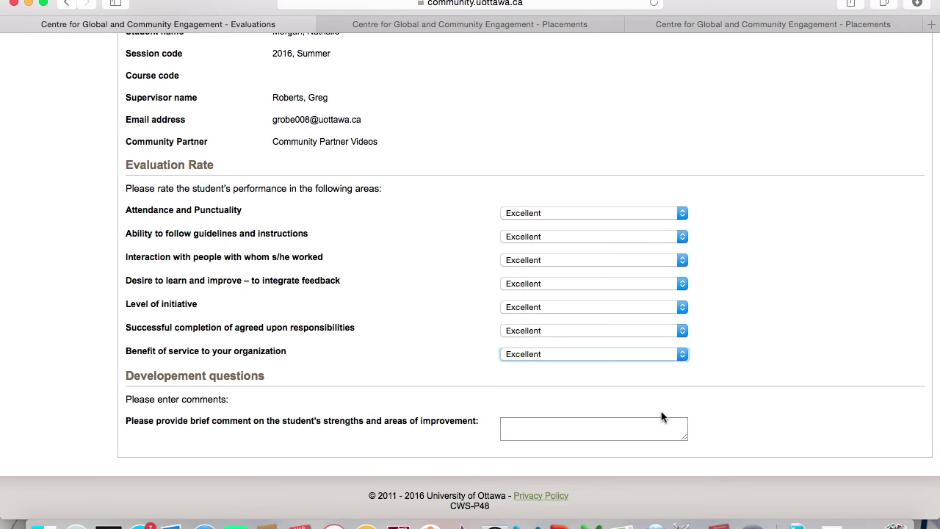
{"action": "scroll", "coordinate": [718, 413], "scroll_direction": "down", "scroll_amount": 1}
Comment that the student greatly benefited the organization and was extremely impressive in her work.
{"action": "right_click", "coordinate": [610, 429]}
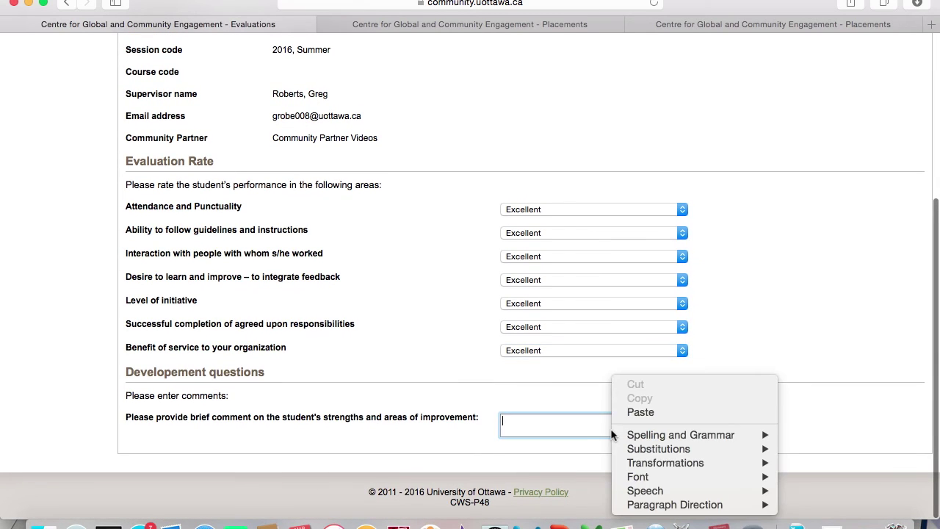
{"action": "left_click", "coordinate": [595, 424]}
{"action": "type", "text": "Nathalie was a great benefit to our organization and we we"}
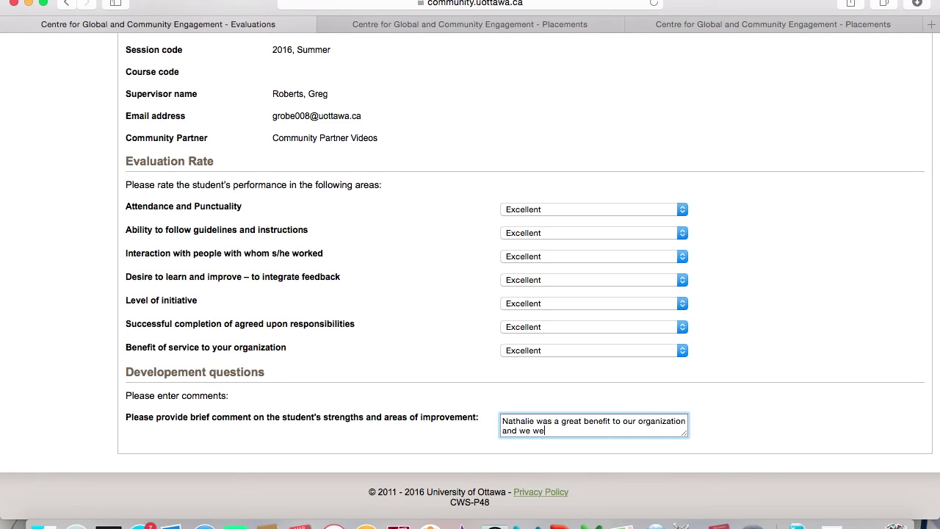
{"action": "type", "text": "remely impressed with her work"}
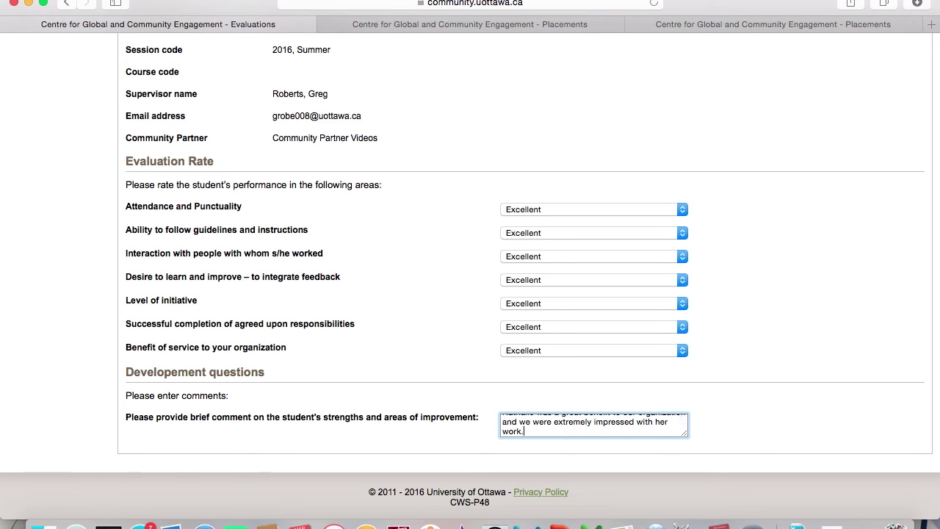
{"action": "type", "text": "."}
{"action": "scroll", "coordinate": [766, 287], "scroll_direction": "up", "scroll_amount": 10}
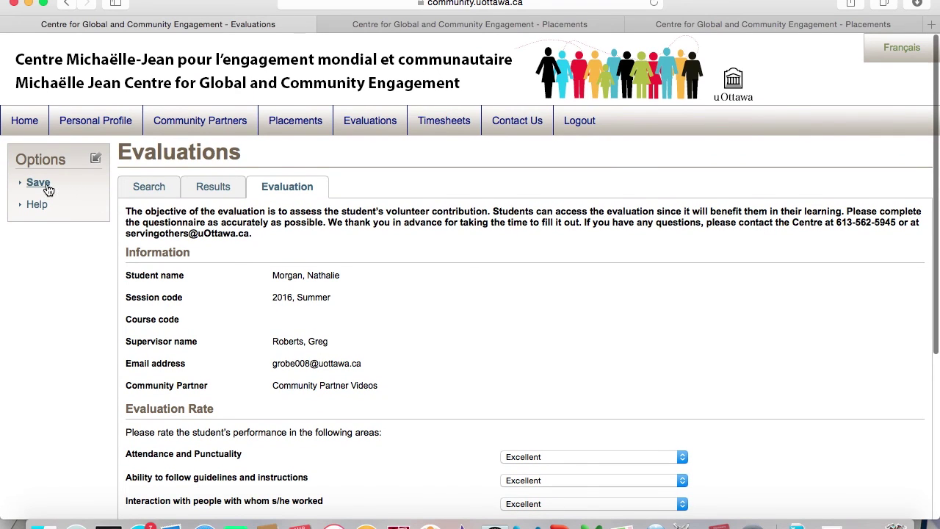
Save the student's all-Excellent evaluation with comment and confirm the submission.
{"action": "left_click", "coordinate": [39, 183]}
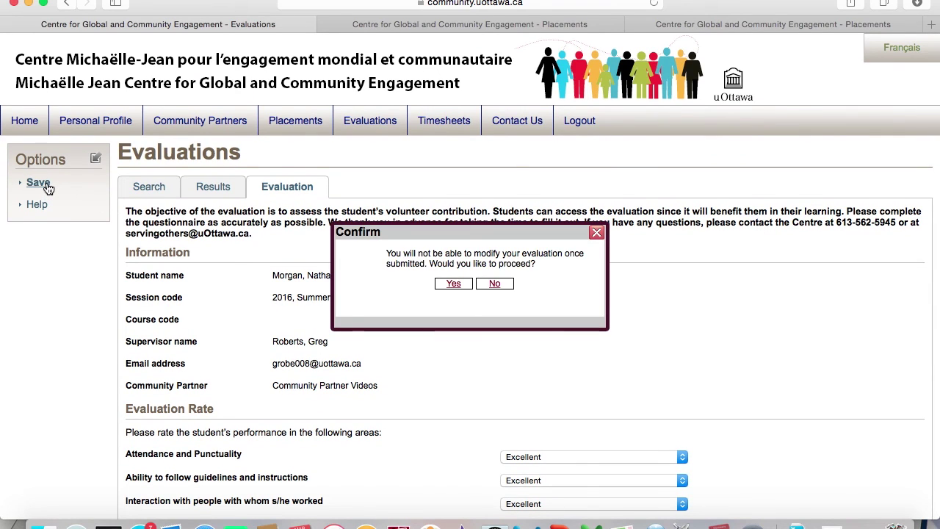
{"action": "left_click", "coordinate": [454, 290]}
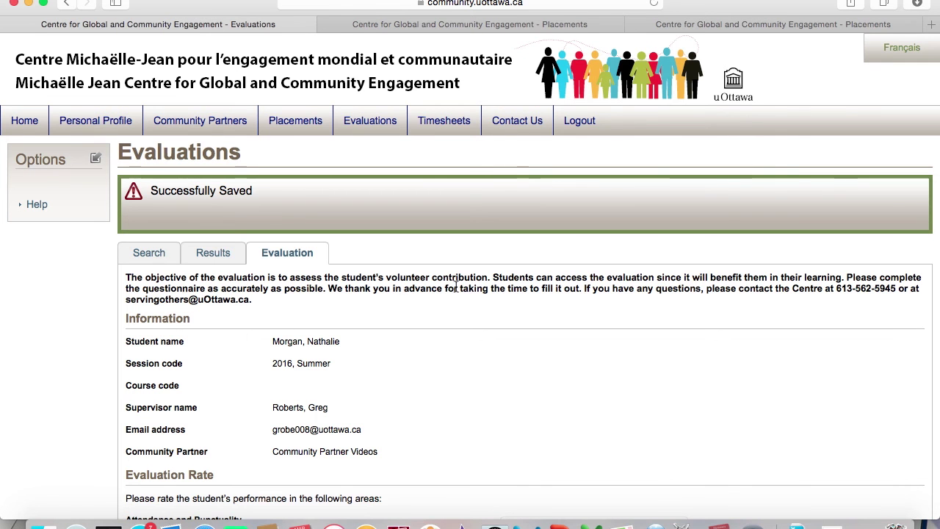